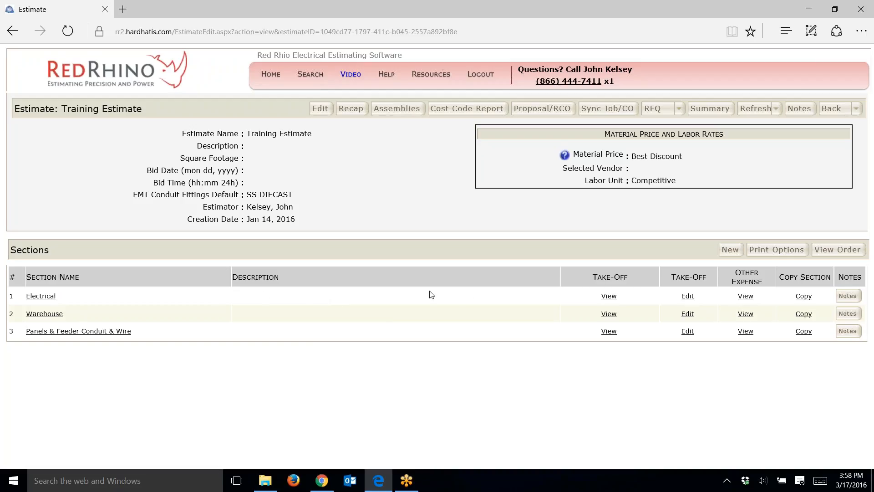
- Open the Electrical section's take-off and continue to its item list for moving or copying items
left_click(609, 296)
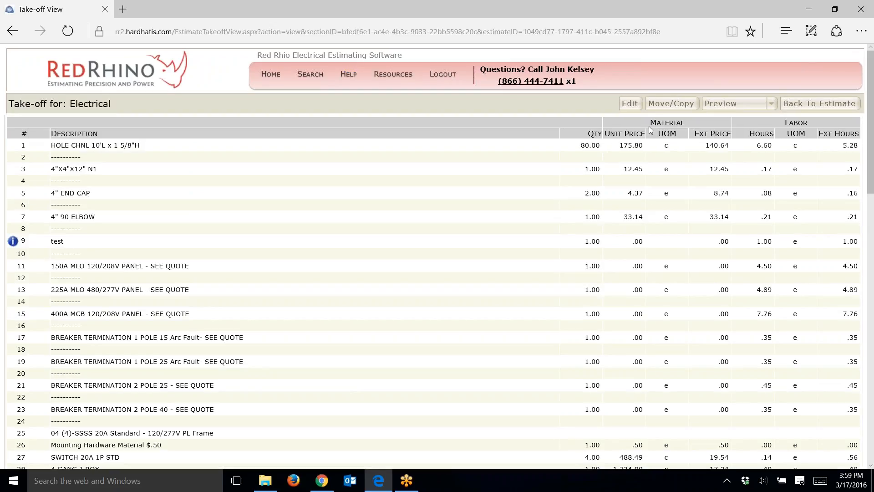
left_click(668, 105)
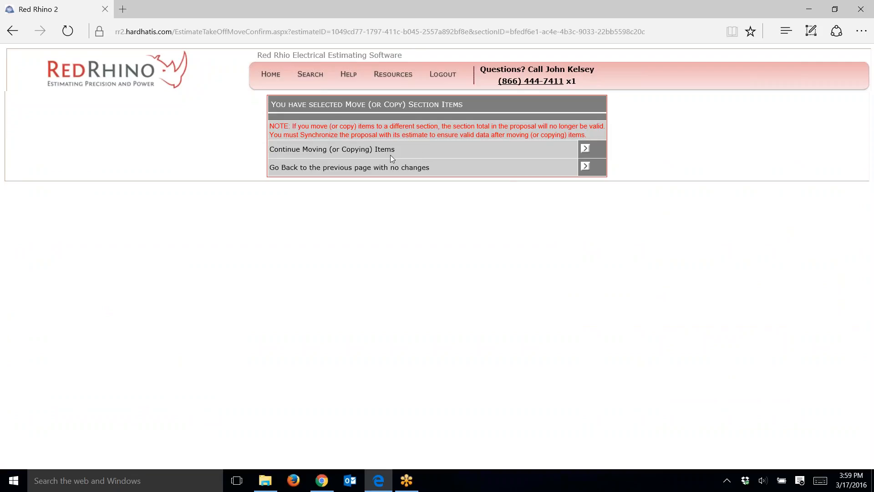
left_click(586, 151)
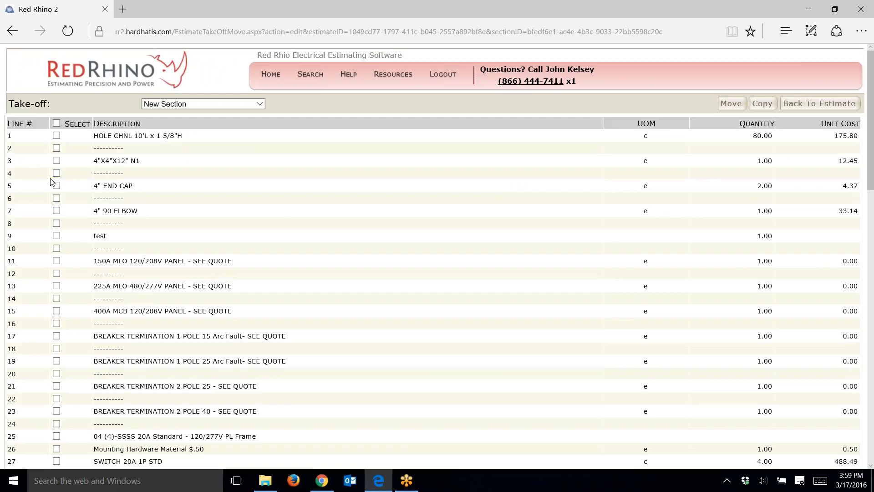
- Select take-off lines 11 through 24, from the 150A MLO 120/208V panel to the separator below the 2 pole 40 breaker termination
scroll(51, 182, "down", 3)
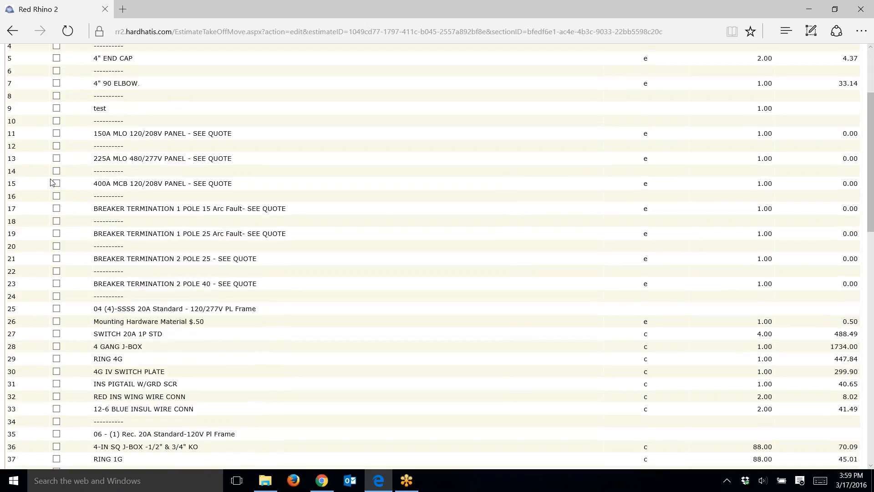
scroll(51, 182, "down", 9)
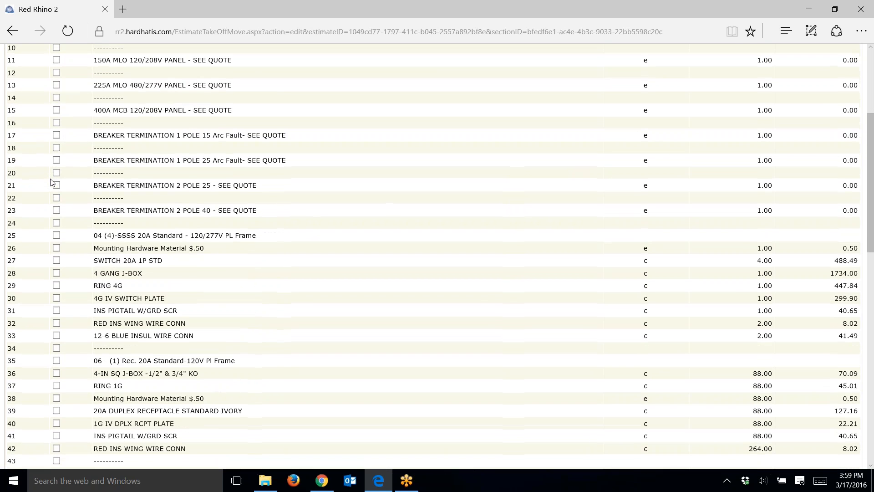
scroll(51, 183, "down", 8)
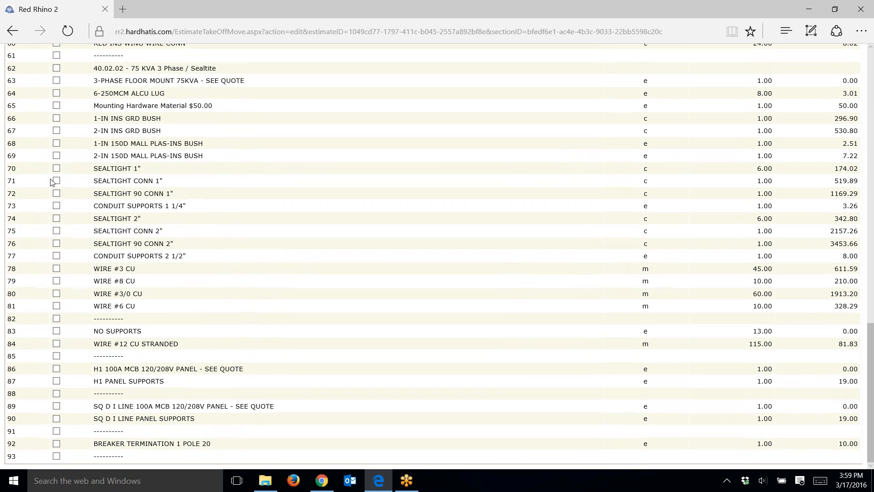
scroll(52, 183, "up", 20)
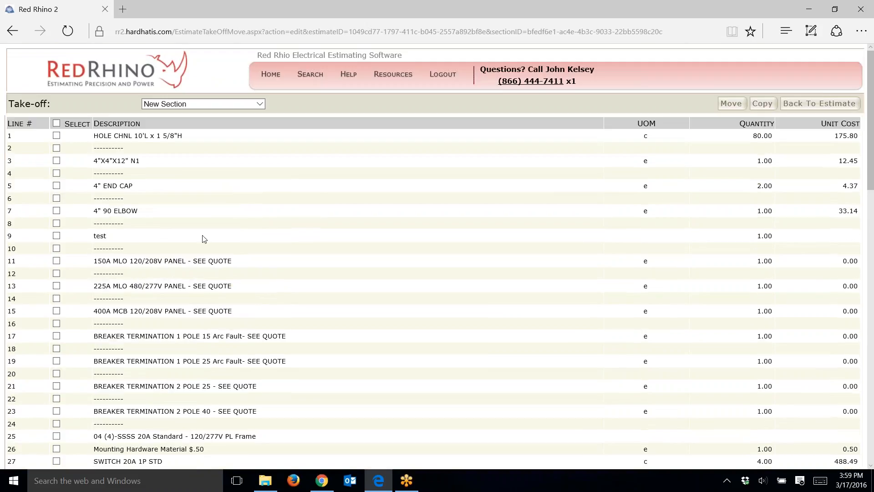
scroll(235, 235, "down", 3)
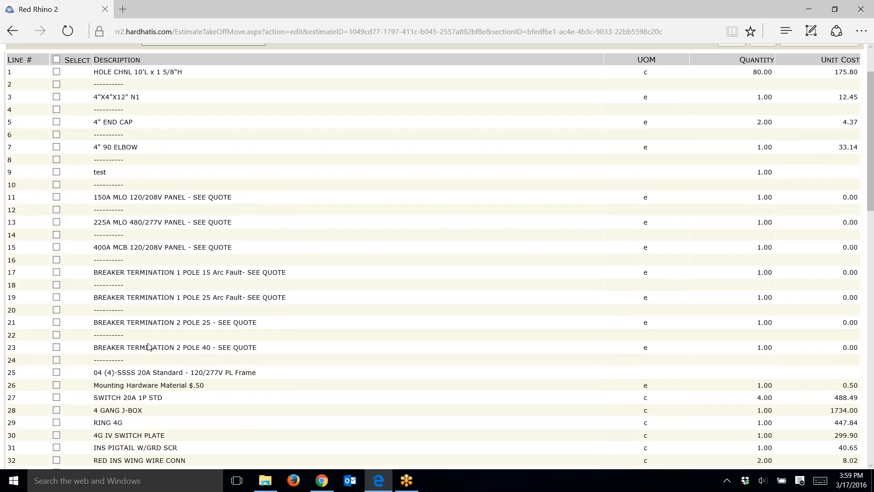
scroll(150, 344, "up", 3)
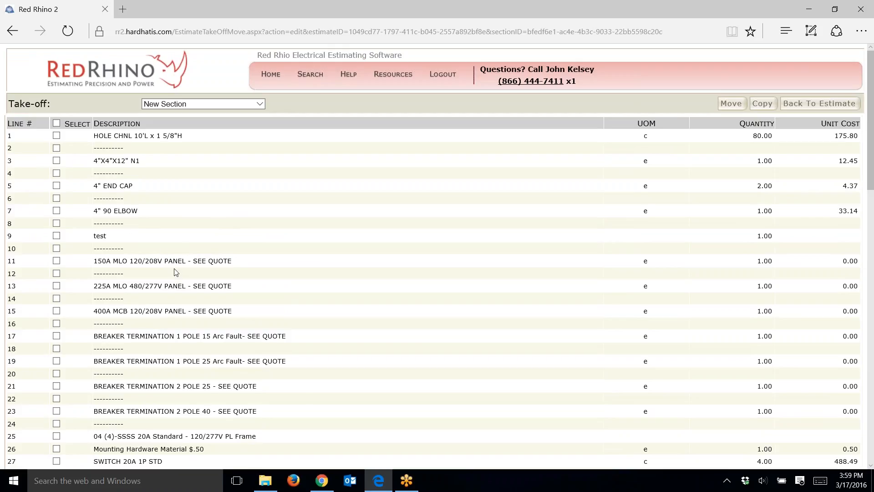
left_click(56, 262)
left_click(56, 273)
left_click(56, 285)
scroll(125, 262, "down", 2)
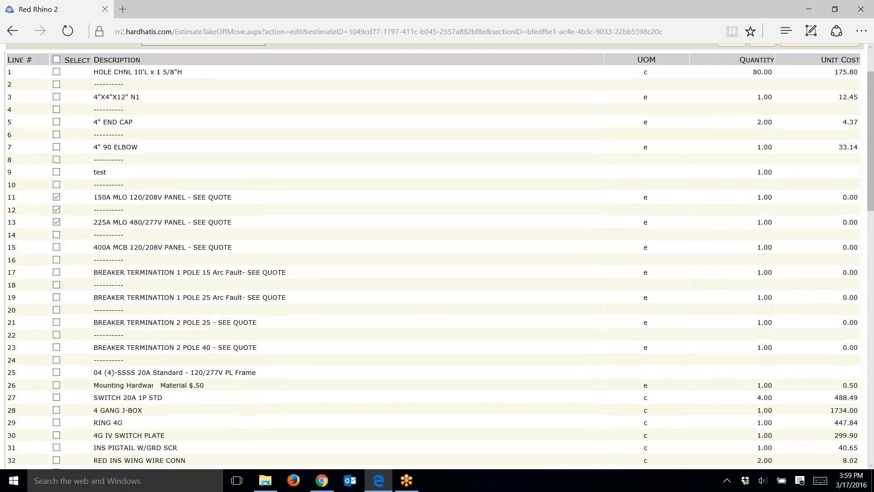
left_click(57, 235)
left_click(57, 246)
left_click(56, 260)
left_click(57, 272)
left_click(56, 285)
left_click(56, 297)
left_click(56, 309)
left_click(56, 322)
left_click(56, 334)
left_click(56, 348)
left_click(56, 360)
scroll(361, 320, "up", 2)
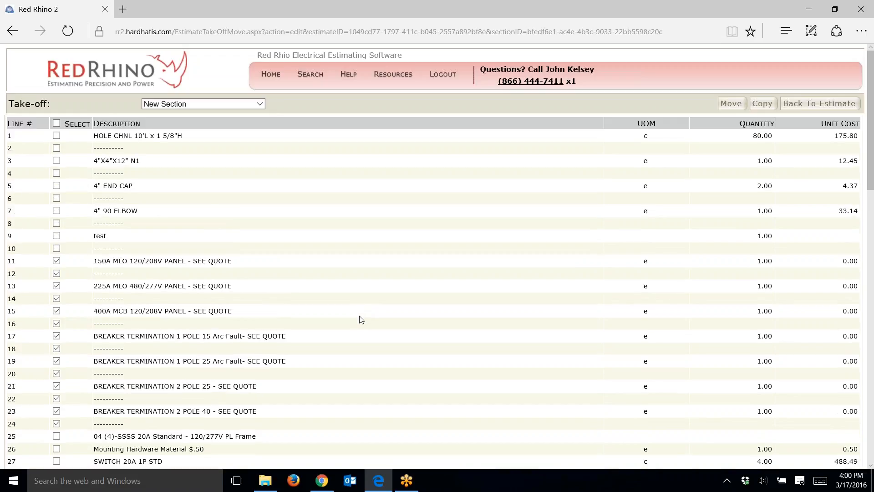
- Move the selected items to the Panels & Feeder Conduit & Wire section
left_click(261, 105)
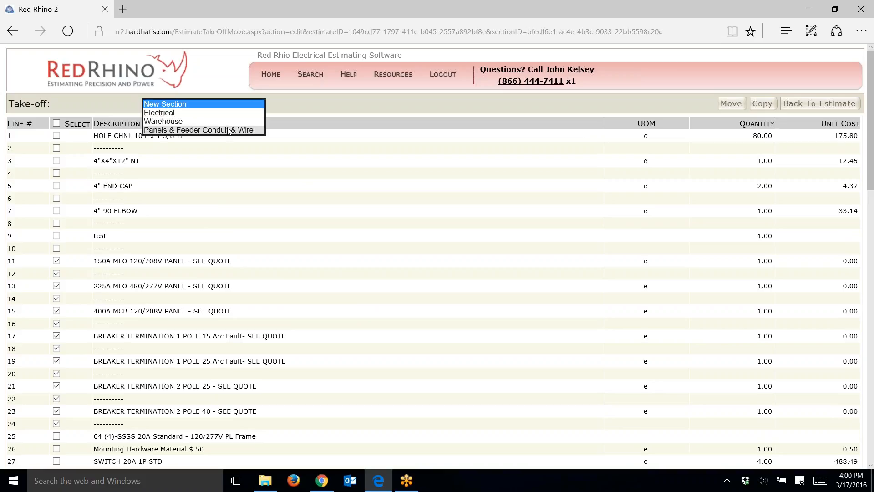
left_click(302, 104)
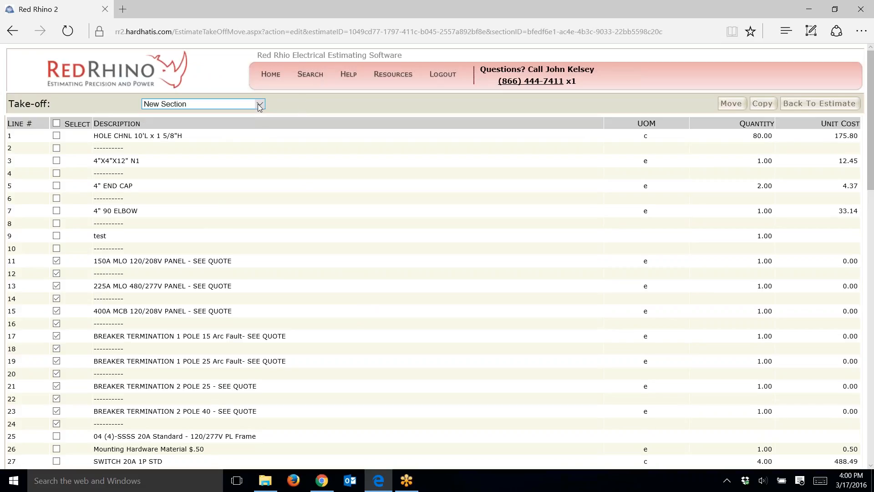
left_click(258, 104)
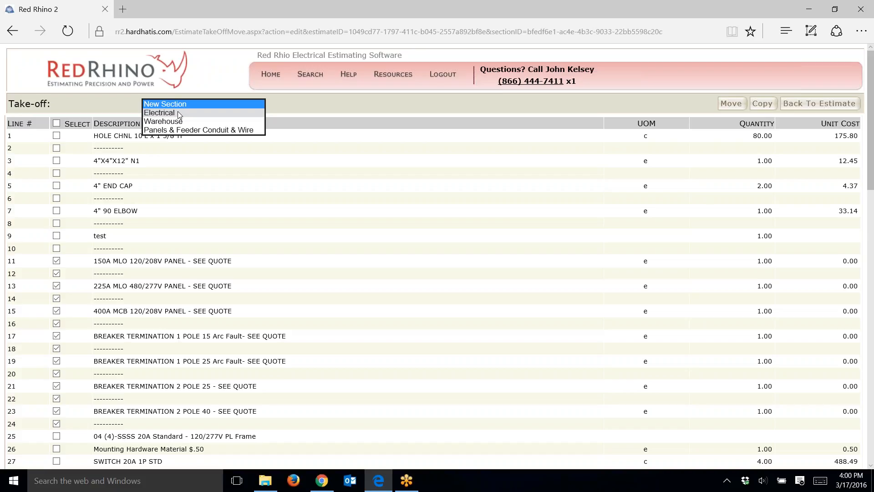
left_click(195, 131)
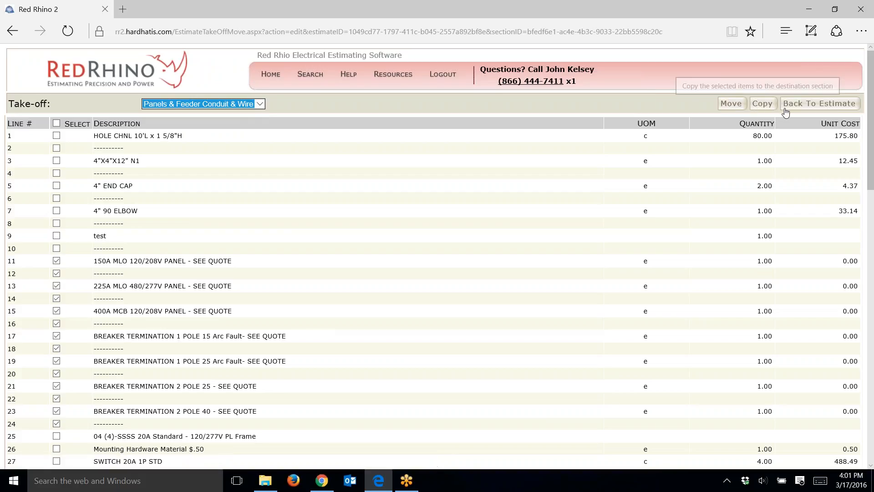
key("Tab")
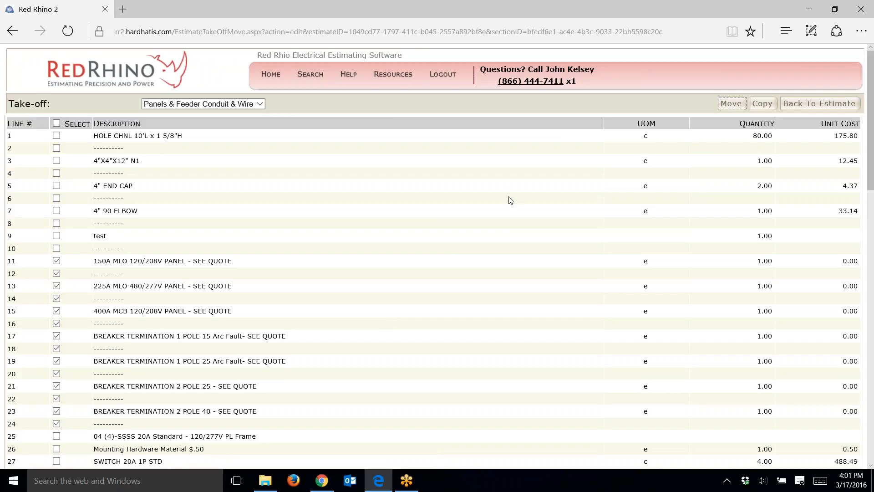
left_click(730, 106)
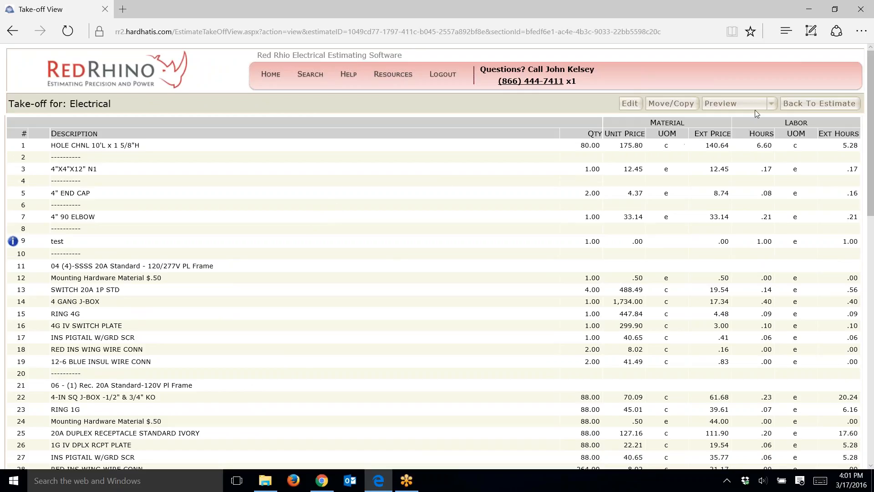
- Return to the estimate and view the take-off of the Panels & Feeder Conduit & Wire section
left_click(796, 104)
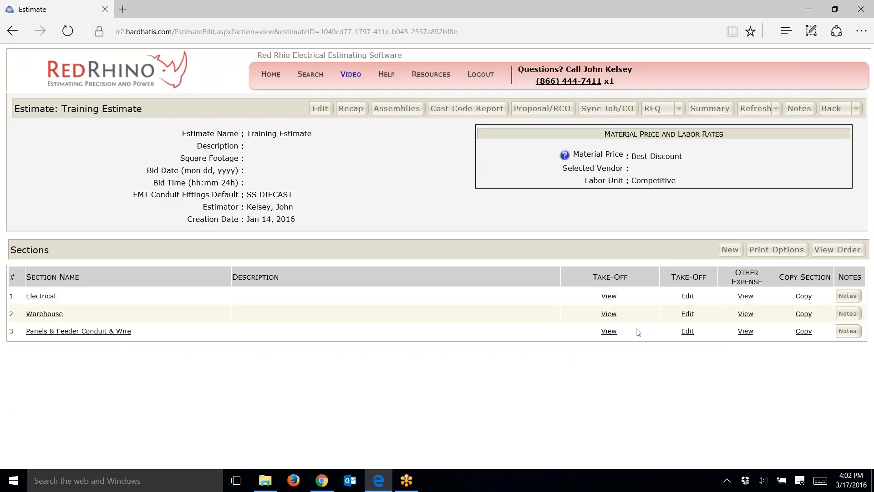
left_click(609, 332)
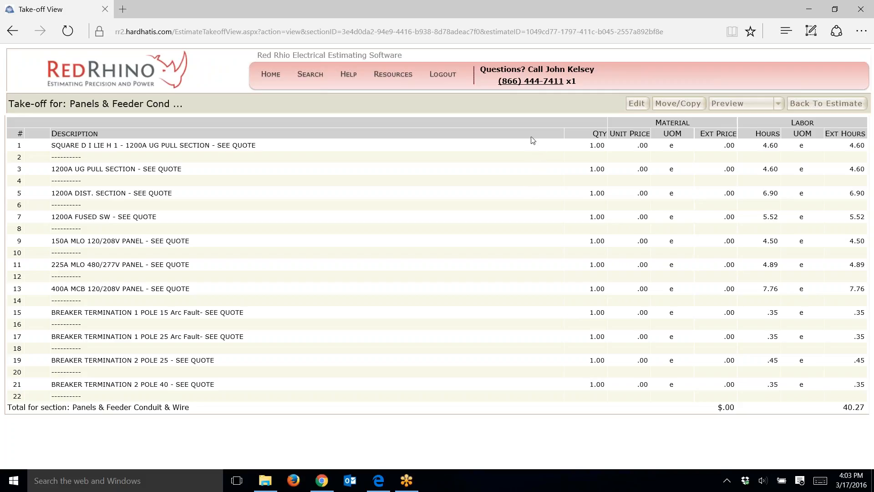
- Read the help instructions on moving or copying items to a different section, and close the help window
left_click(347, 77)
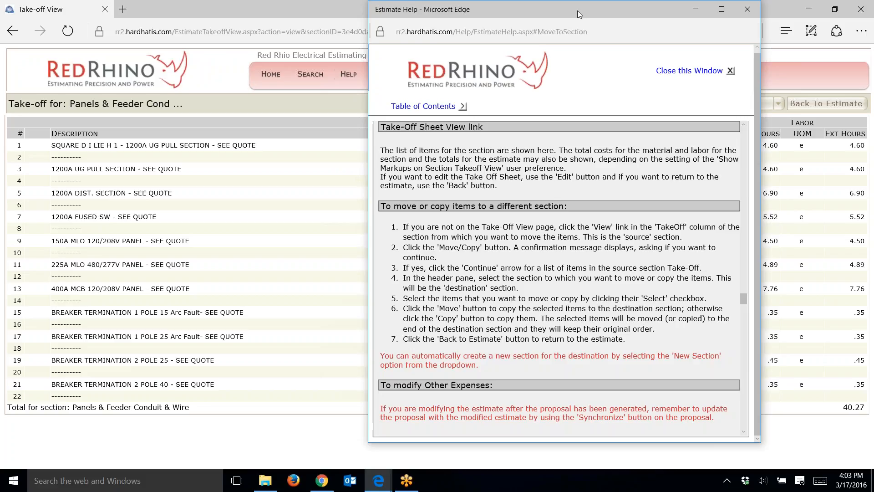
left_click_drag(577, 10, 350, 17)
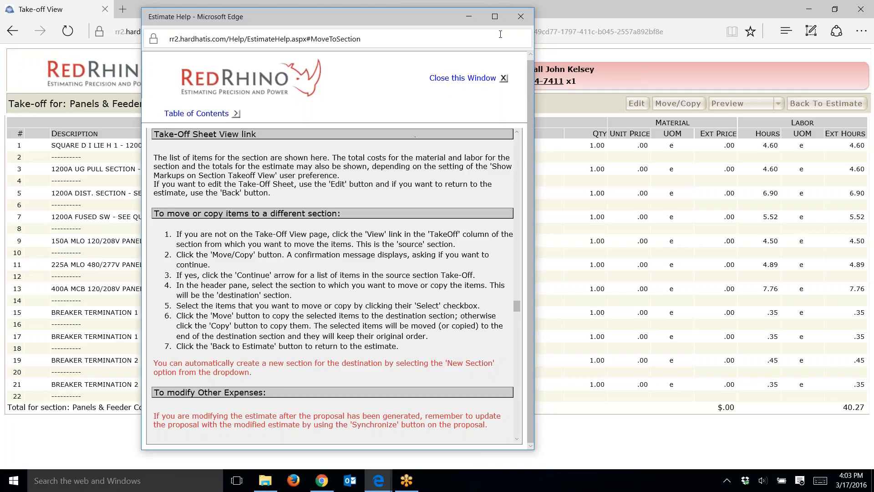
left_click(521, 17)
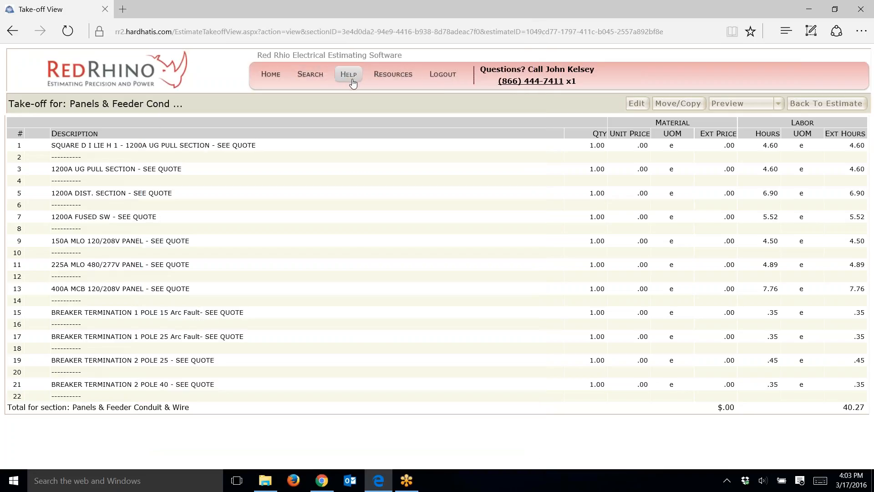